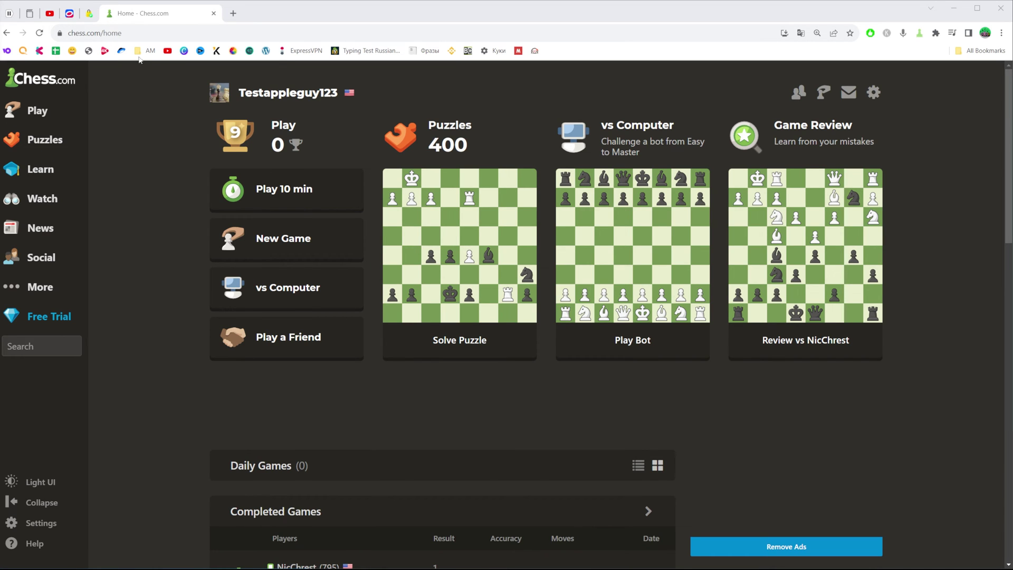
Select the Chess.com page address, then deselect it by clicking the home page.
click(77, 33)
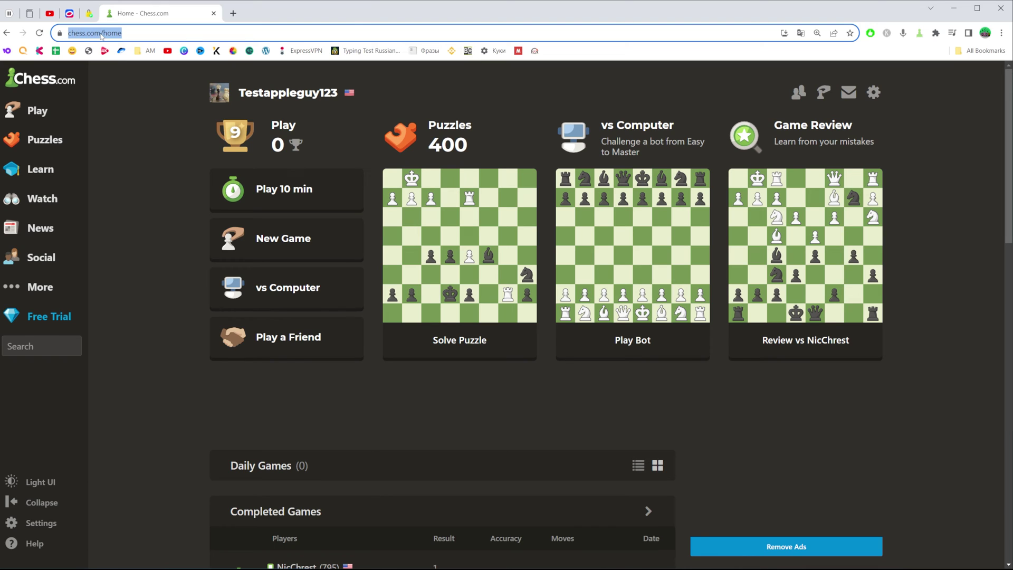
click(142, 122)
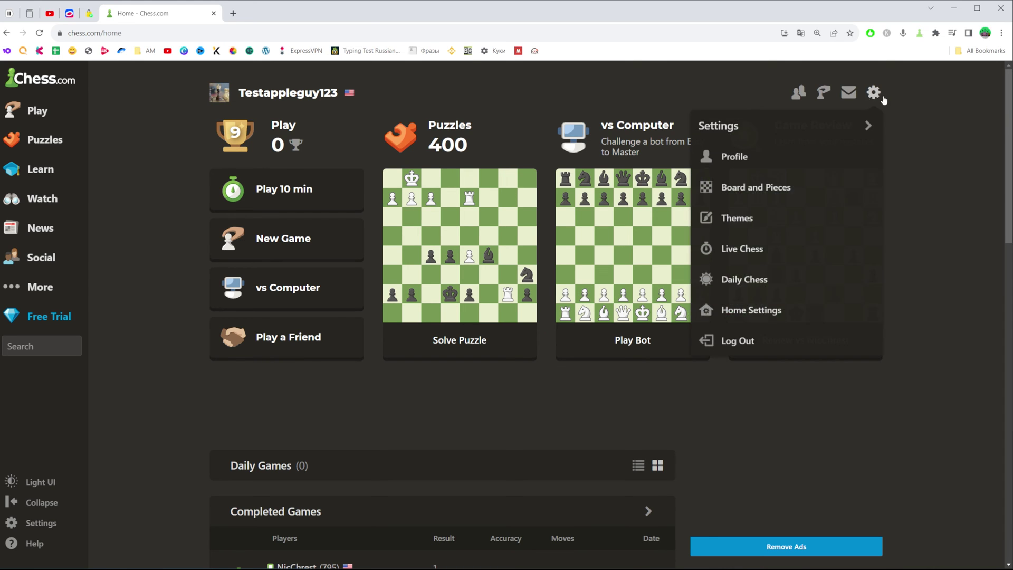
mouse_move(874, 93)
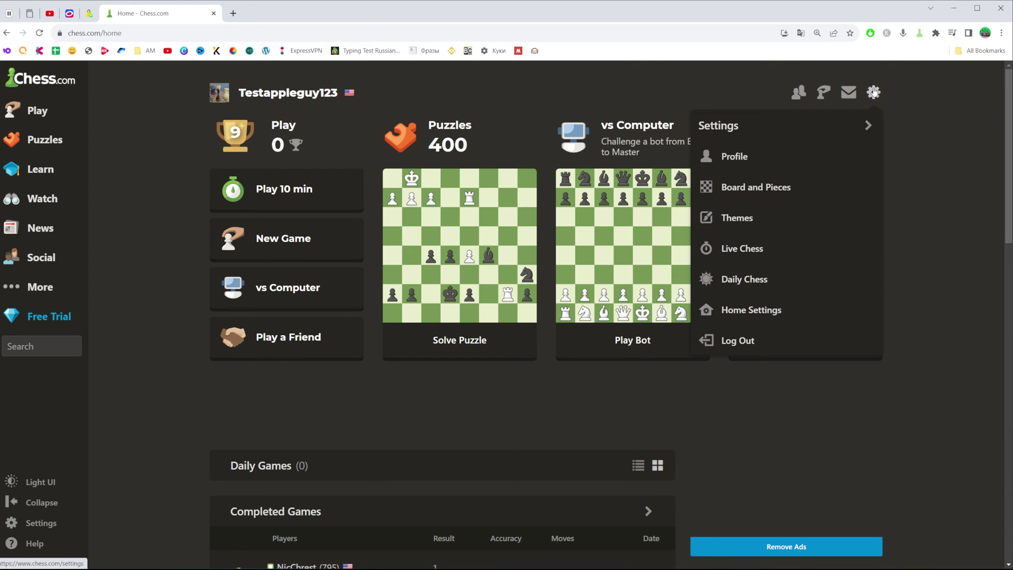
Go to account settings and choose the Connected Accounts section.
click(874, 93)
scroll(353, 288, down, 3)
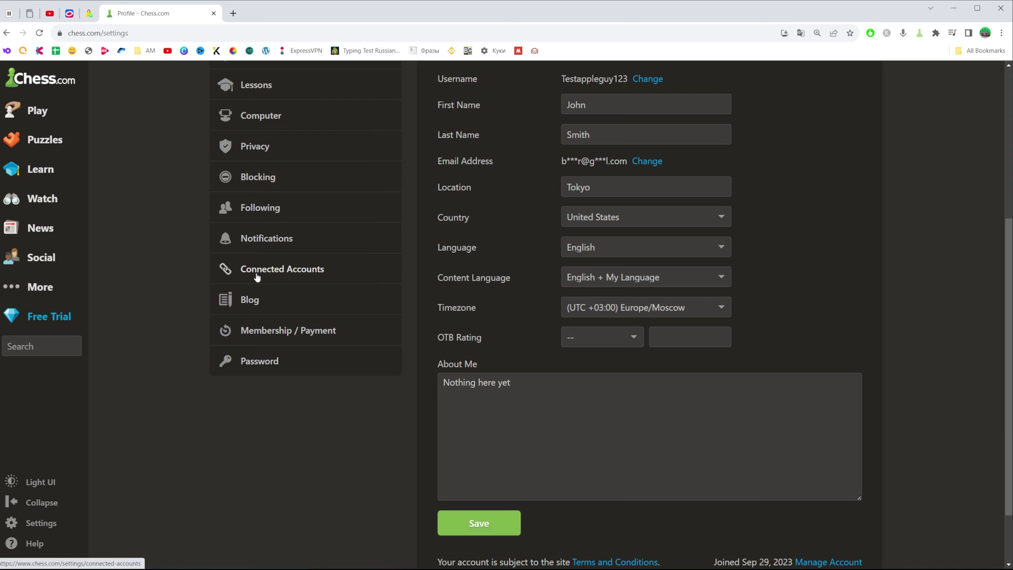
click(301, 272)
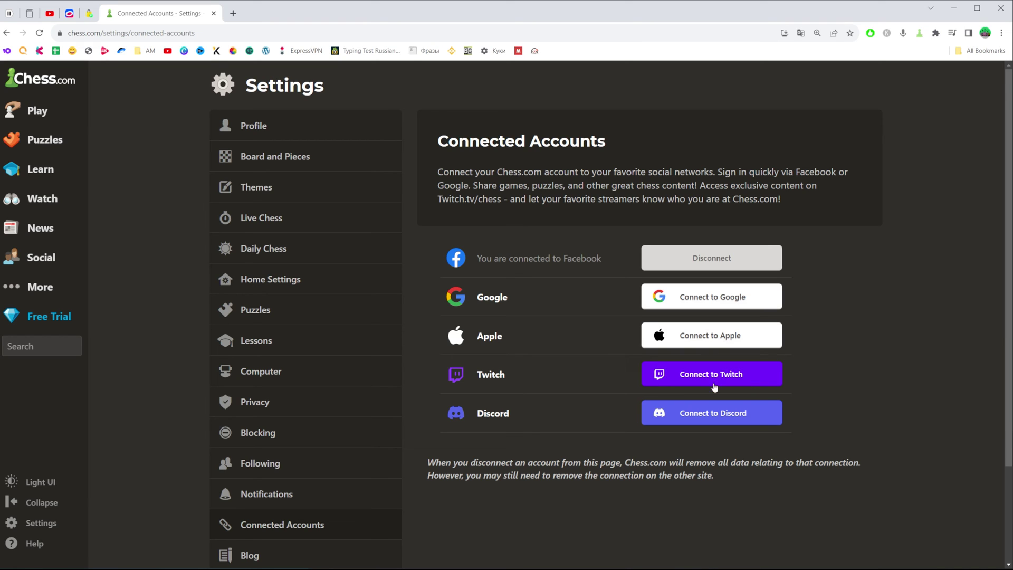
click(707, 381)
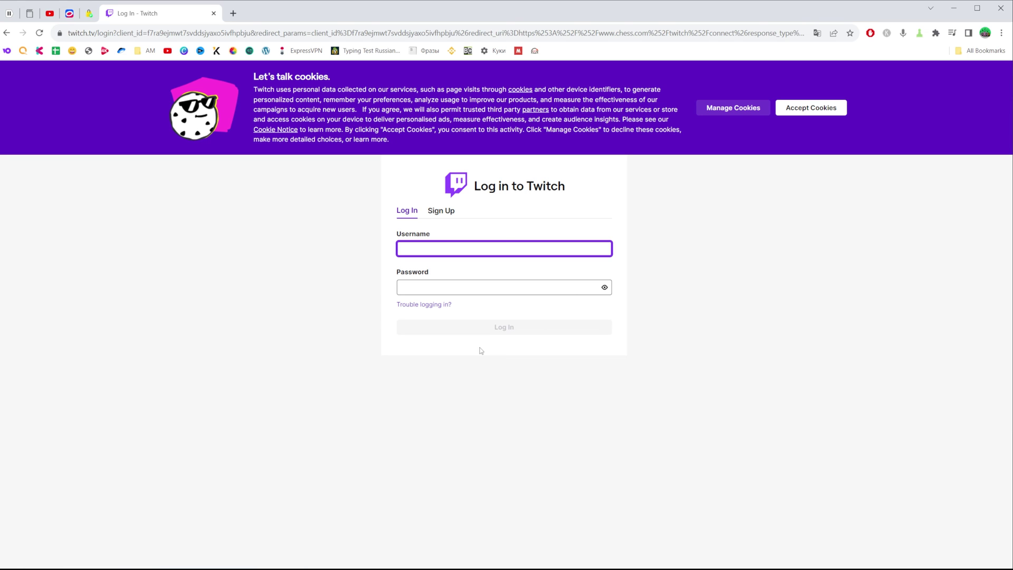
key(alt+Left)
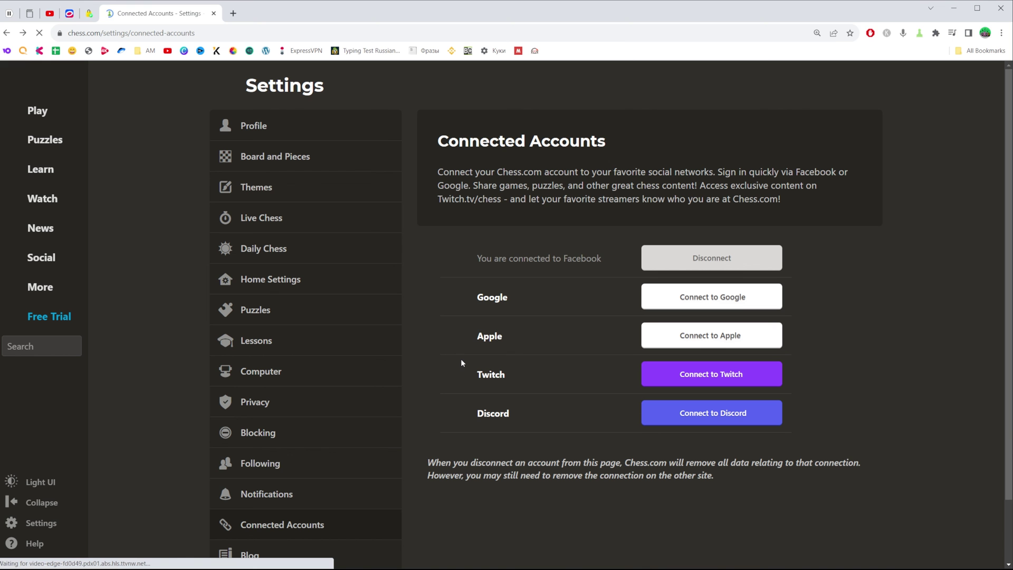